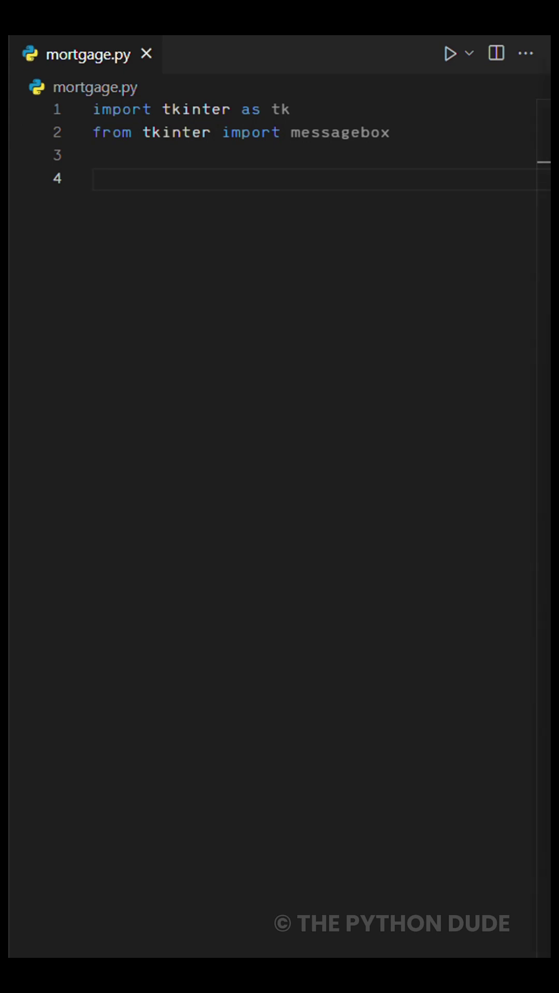
{"action": "type", "text": "root = tk.Tk() root.title(\"Mortgage Calculator\") root.minsize(width=250, height=150)"}
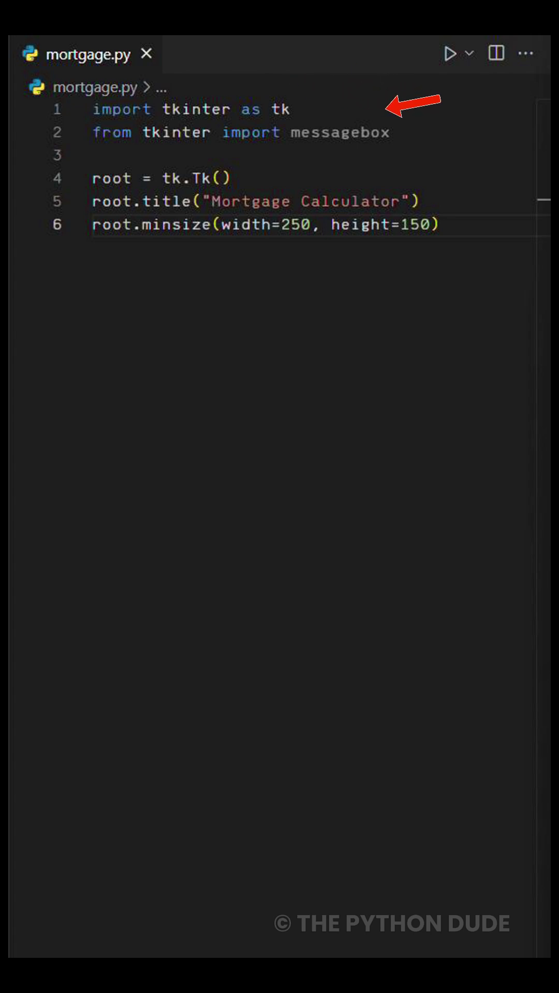
- Add label_width = 15 and entry_width = 25 below the window setup and save
{"action": "left_click", "coordinate": [392, 473]}
{"action": "key", "text": "Return"}
{"action": "key", "text": "Return"}
{"action": "type", "text": "label_width = 15"}
{"action": "key", "text": "Return"}
{"action": "type", "text": "entry_width = 25"}
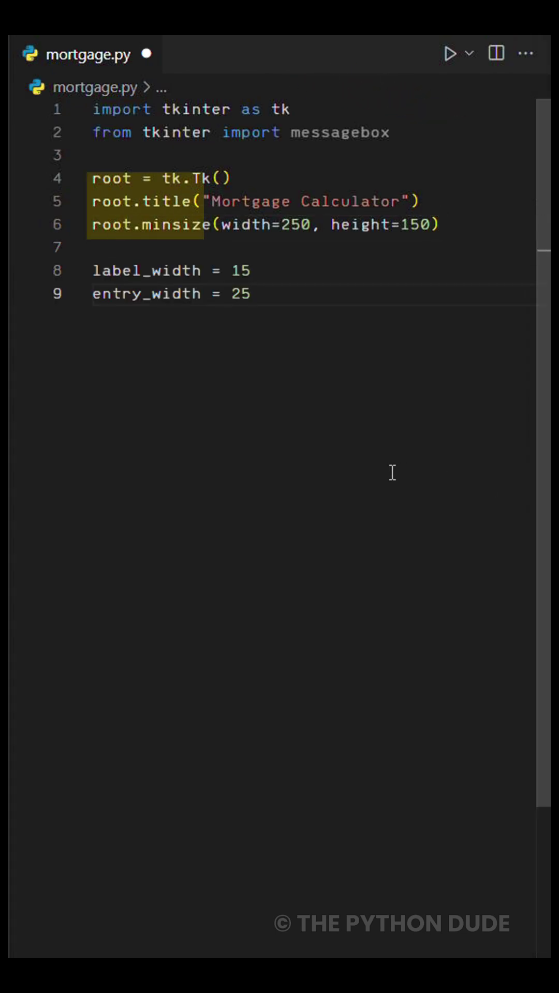
{"action": "key", "text": "Return"}
{"action": "key", "text": "Return"}
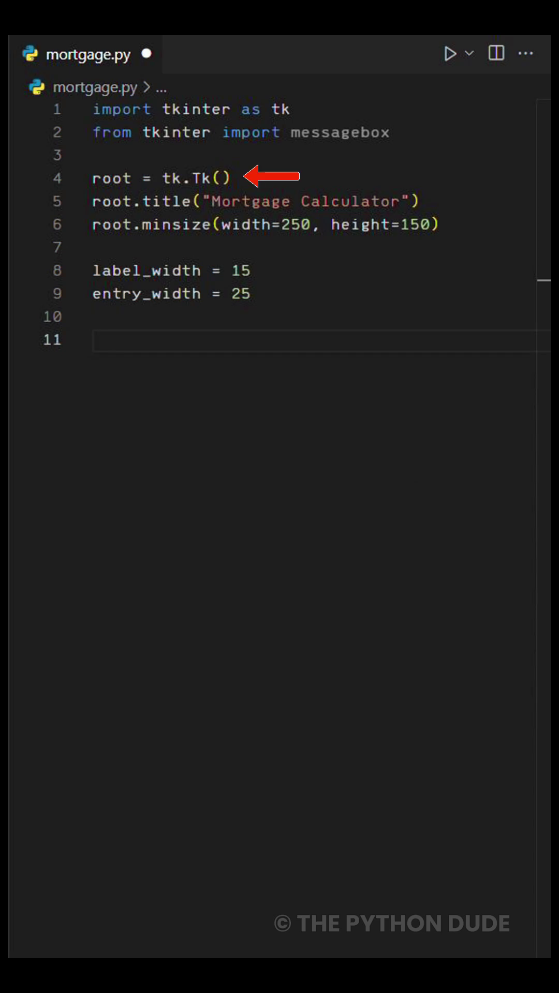
{"action": "key", "text": "ctrl+s"}
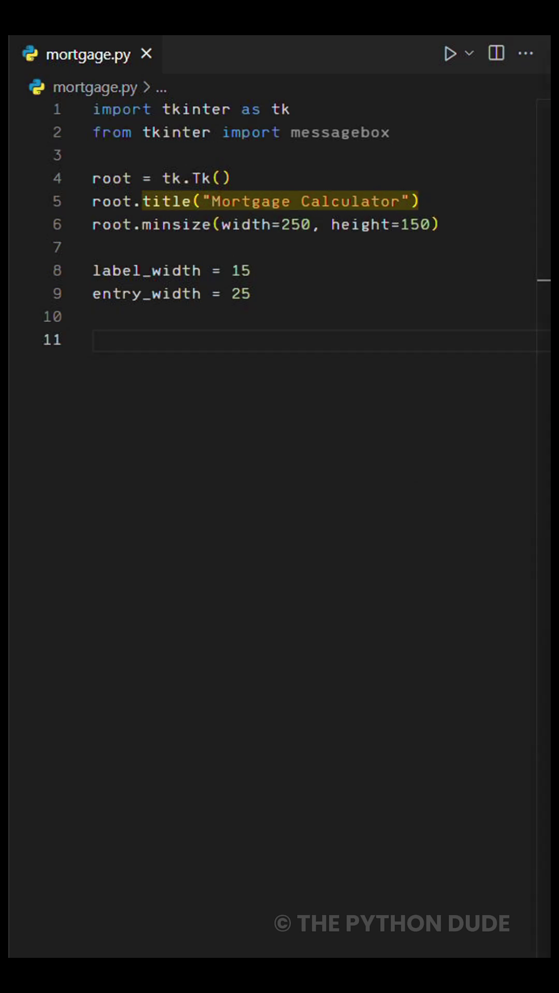
{"action": "type", "text": "tk.Label(root, text=\"Principal ($):\", width=label_width, anchor=\"w\").grid(row=0, column=0, sticky=\"w\") entry_principal = tk.Entry(root, width=entry_width) entry_principal.grid(row=0, column=1)"}
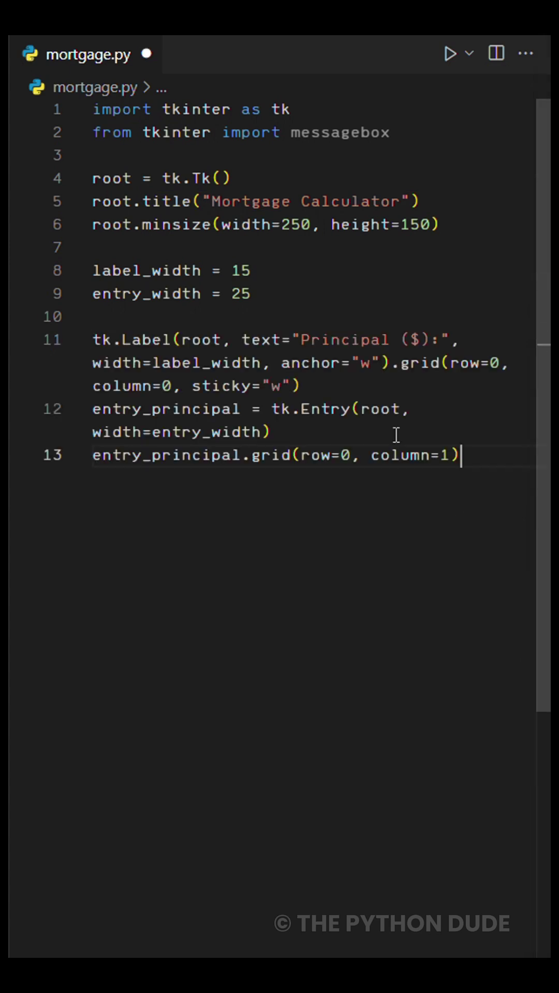
- Finish and save the Principal ($) label-entry row, then paste the Down Payment ($) row
{"action": "key", "text": "Return"}
{"action": "key", "text": "Return"}
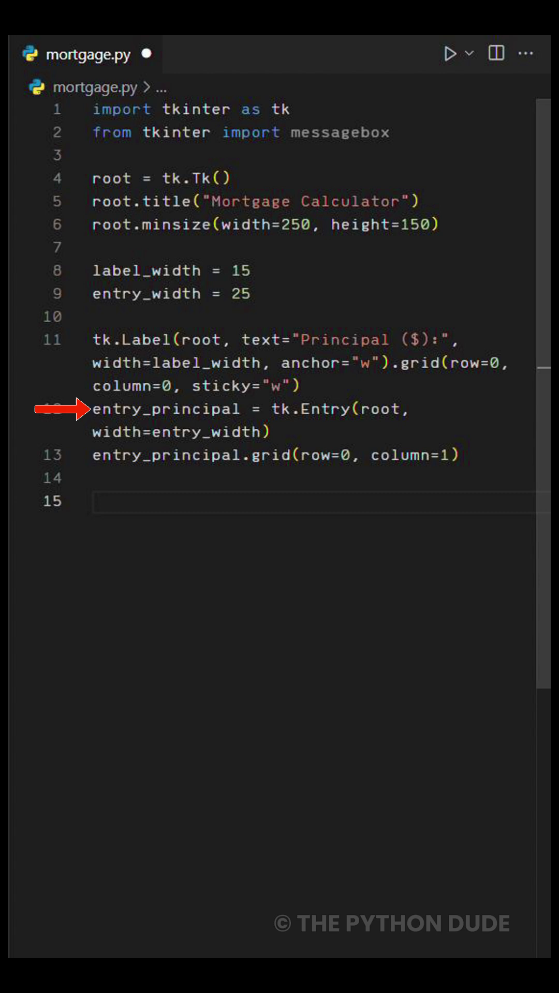
{"action": "key", "text": "ctrl+s"}
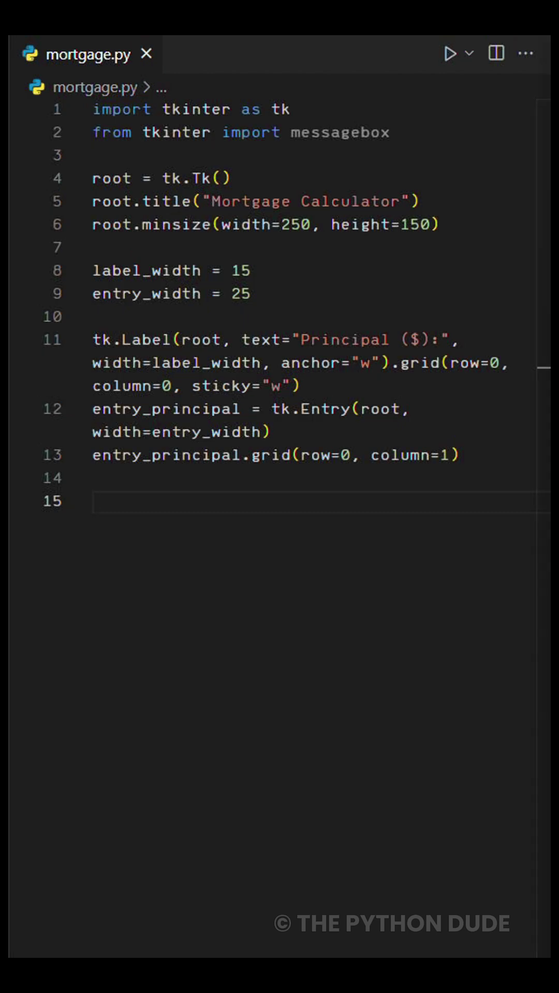
{"action": "type", "text": "tk.Label(root, text=\"Down Payment ($):\", width=label_width, anchor=\"w\").grid(row=1, column=0, sticky=\"w\") entry_down_payment = tk.Entry(root, width=entry_width) entry_down_payment.grid(row=1, column=1)"}
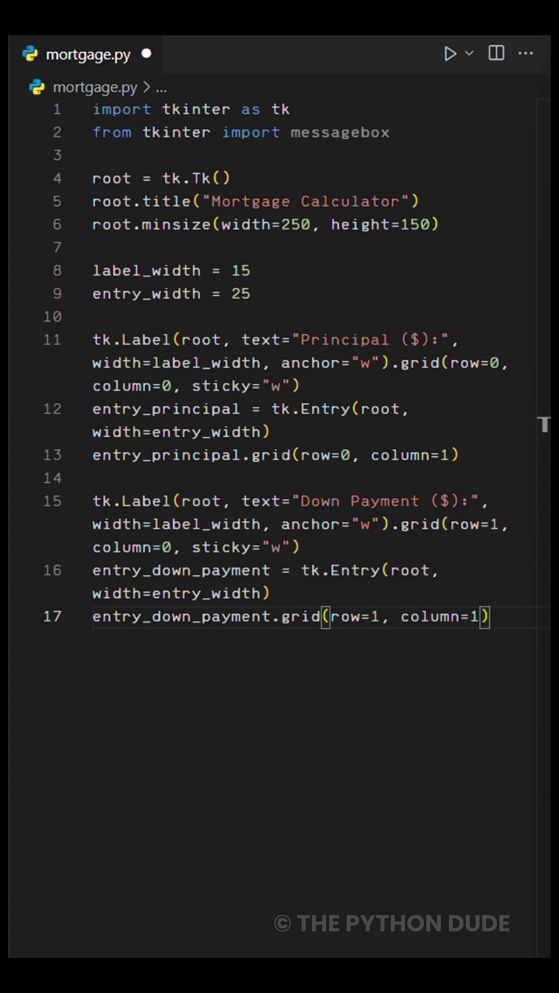
- Paste the Annual Interest Rate (%) and Loan Term (years) rows on separate lines and save
{"action": "key", "text": "ctrl+s"}
{"action": "key", "text": "Return"}
{"action": "key", "text": "Return"}
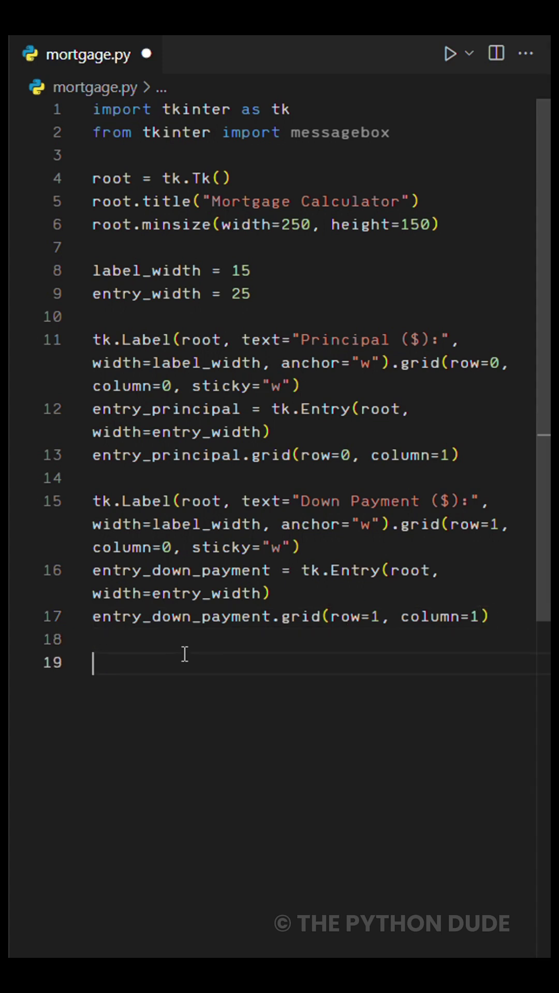
{"action": "type", "text": "tk.Label(root, text=\"Annual Interest Rate (%):\", width=label_width, anchor=\"w\").grid(row=2, column=0, sticky=\"w\") entry_rate = tk.Entry(root, width=entry_width) entry_rate.grid(row=2, column=1)"}
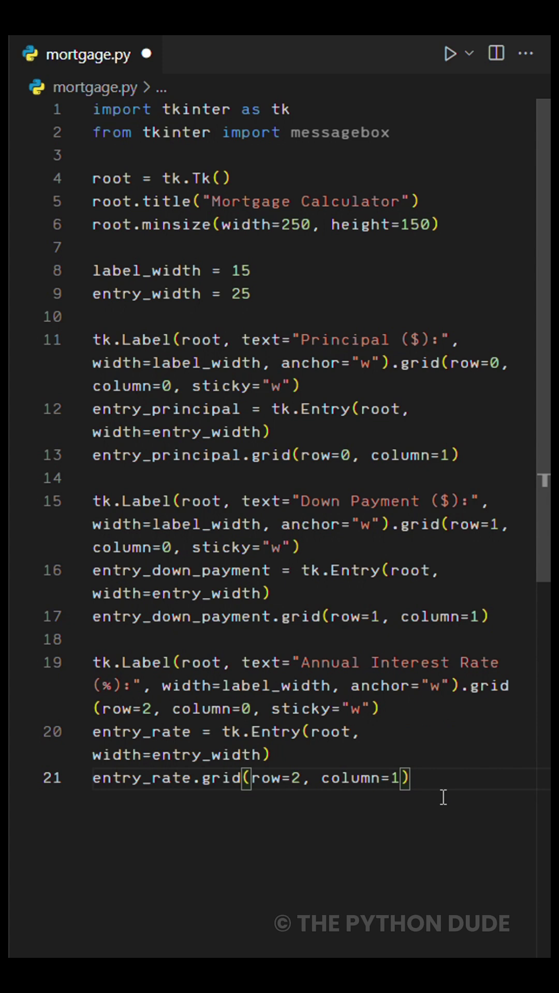
{"action": "key", "text": "Return"}
{"action": "key", "text": "Return"}
{"action": "type", "text": "tk.Label(root, text=\"Loan Term (years):\", width=label_width, anchor=\"w\").grid(row=3, column=0, sticky=\"w\") entry_years = tk.Entry(root, width=entry_width) entry_years.grid(row=3, column=1)"}
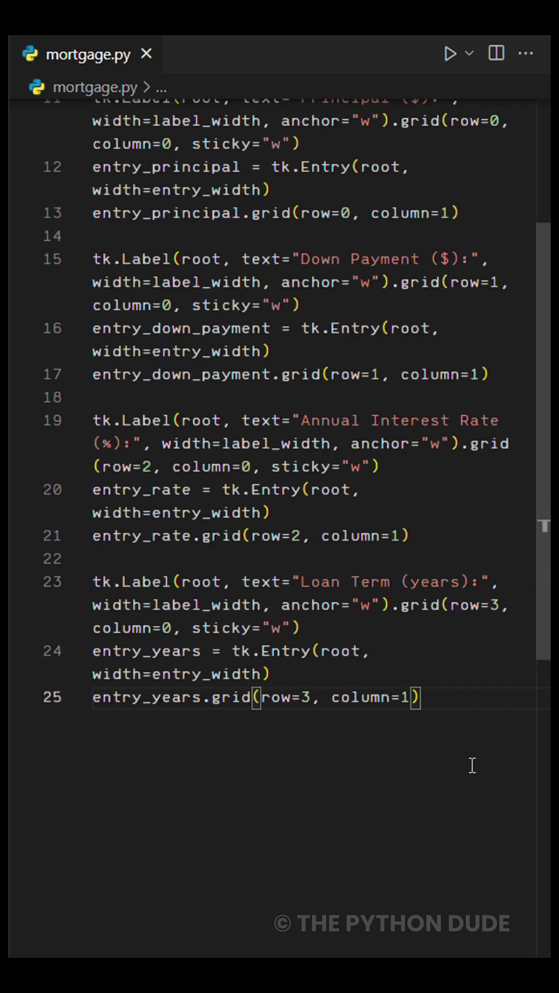
{"action": "key", "text": "Return"}
{"action": "key", "text": "Return"}
{"action": "key", "text": "ctrl+s"}
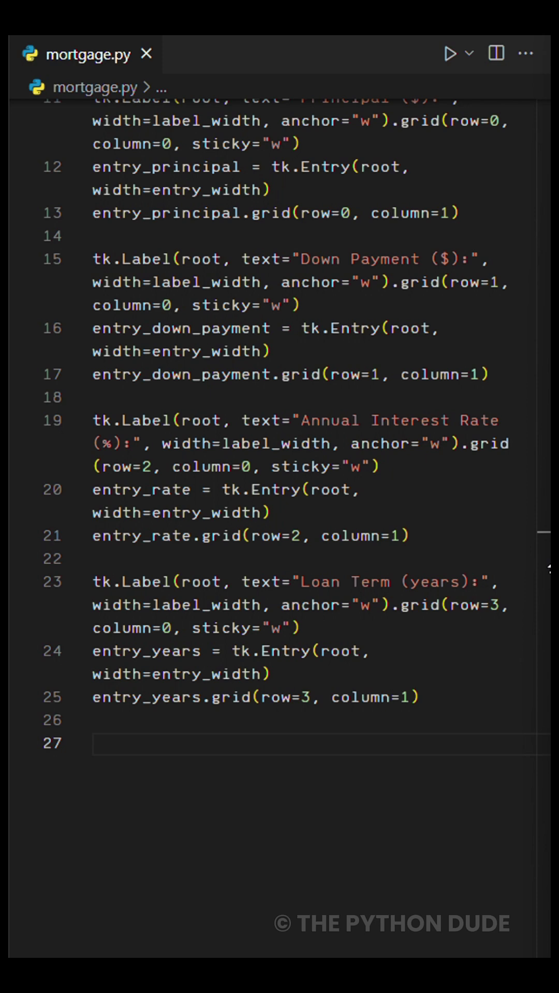
{"action": "type", "text": "label_result = tk.Label(root, text=\"Monthly Payment: $0.00\", width=label_width + entry_width)"}
- Write the Monthly Payment: $0.00 label, the Calculate button and root.mainloop(), saving as you go
{"action": "key", "text": "Return"}
{"action": "type", "text": "label_result.grid(row=5, column=0, columnspan=2"}
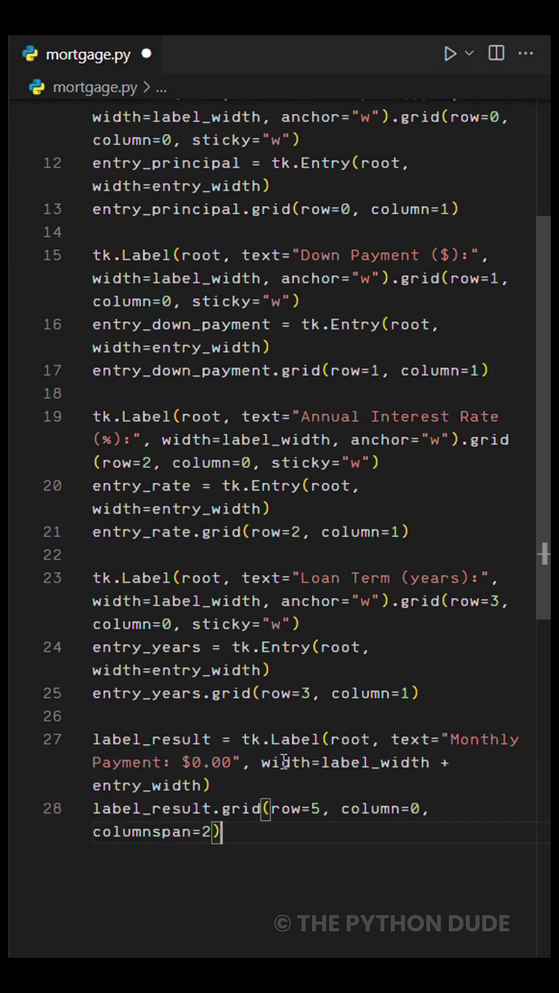
{"action": "key", "text": "ctrl+s"}
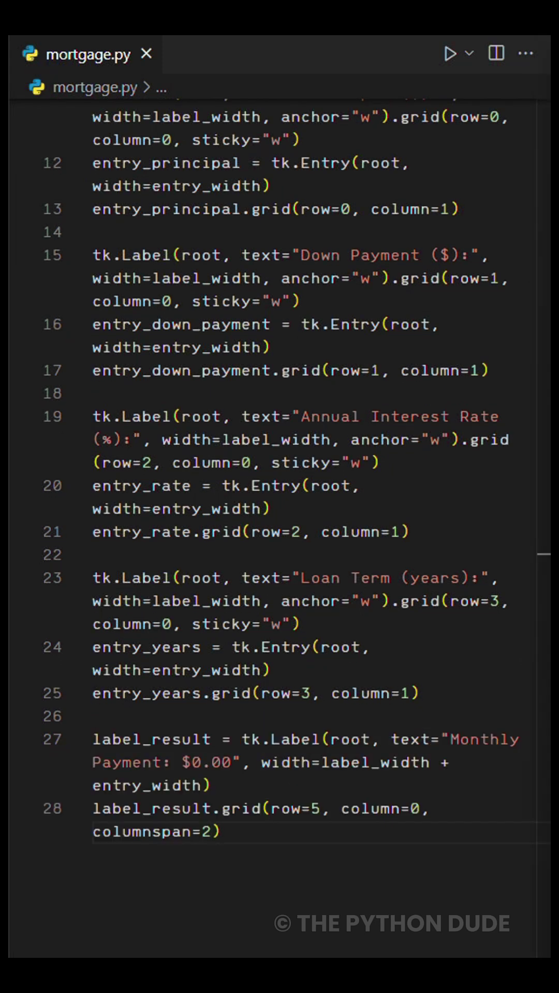
{"action": "scroll", "coordinate": [302, 800], "scroll_direction": "down", "scroll_amount": 1}
{"action": "scroll", "coordinate": [303, 784], "scroll_direction": "down", "scroll_amount": 4}
{"action": "key", "text": "Return"}
{"action": "key", "text": "Return"}
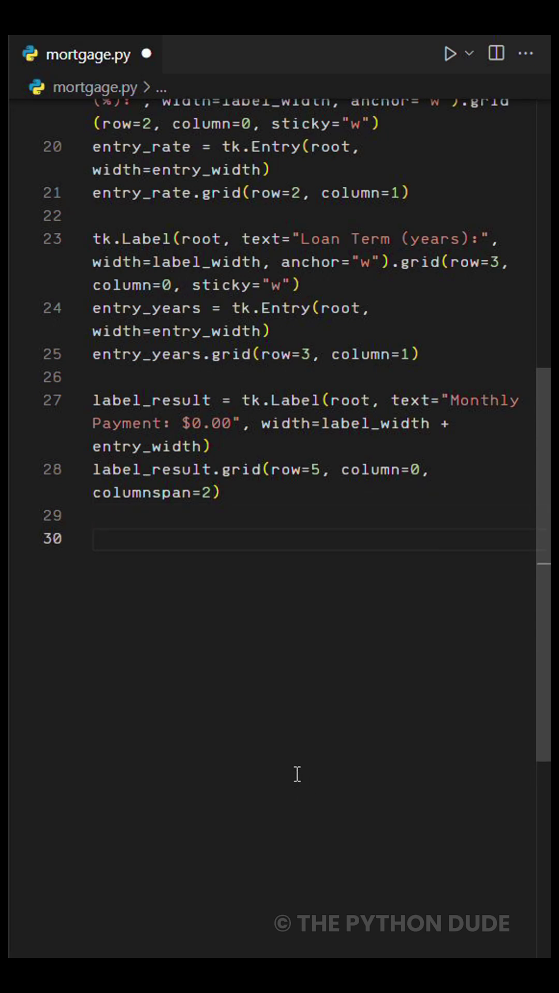
{"action": "type", "text": "tk.Button(root, text=\"Calculate\", command=calculate_mortgage, width=25, height=1).grid(row=6, column=0, columnspan=2, pady=10)"}
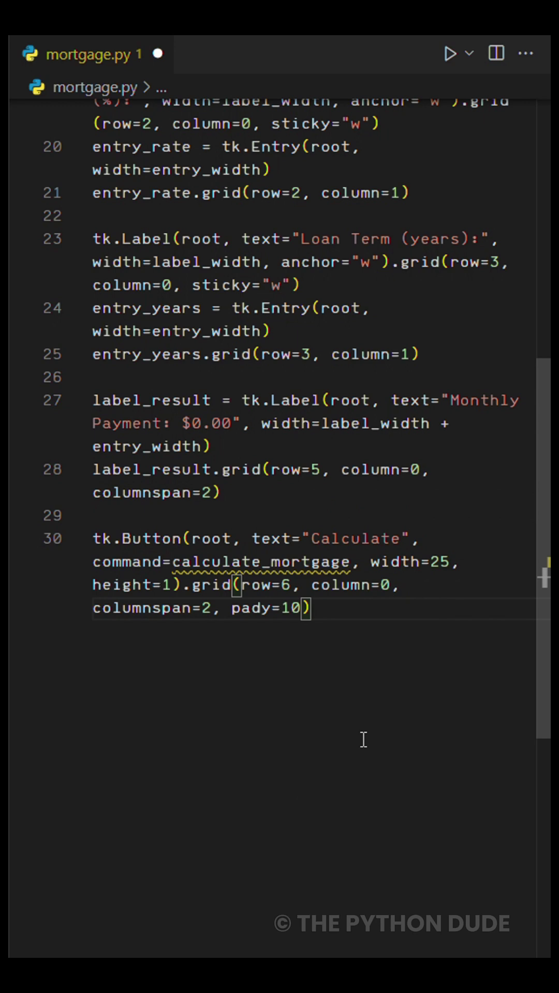
{"action": "key", "text": "ctrl+s"}
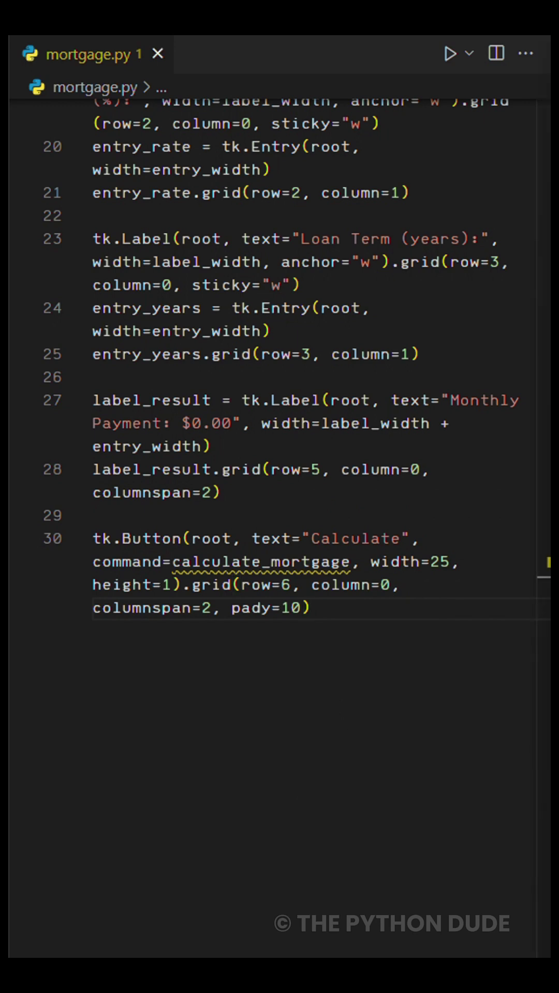
{"action": "key", "text": "Return"}
{"action": "key", "text": "Return"}
{"action": "type", "text": "root.mainloop()"}
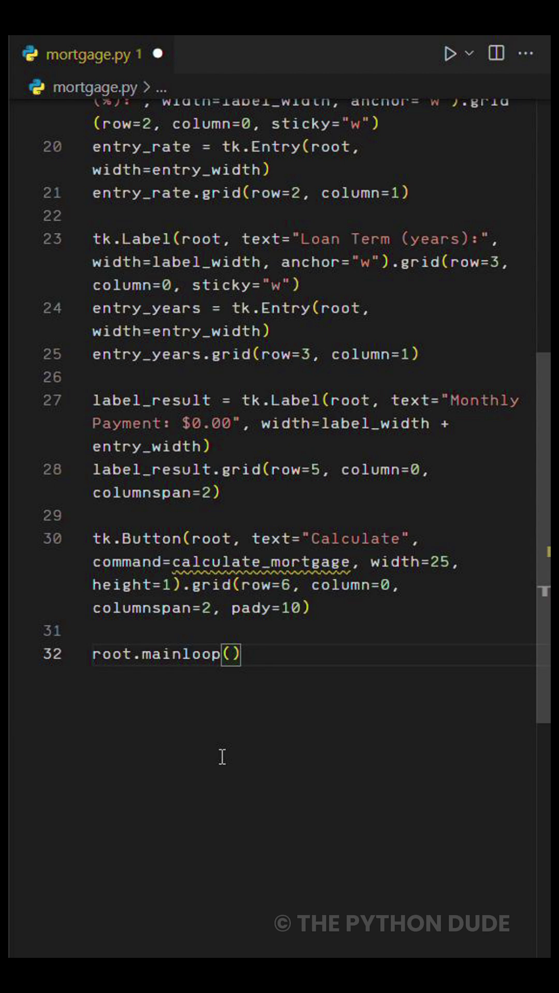
{"action": "scroll", "coordinate": [222, 757], "scroll_direction": "up", "scroll_amount": 10}
- Paste the calculate_mortgage function below the imports and save the file
{"action": "left_click", "coordinate": [391, 160]}
{"action": "key", "text": "Return"}
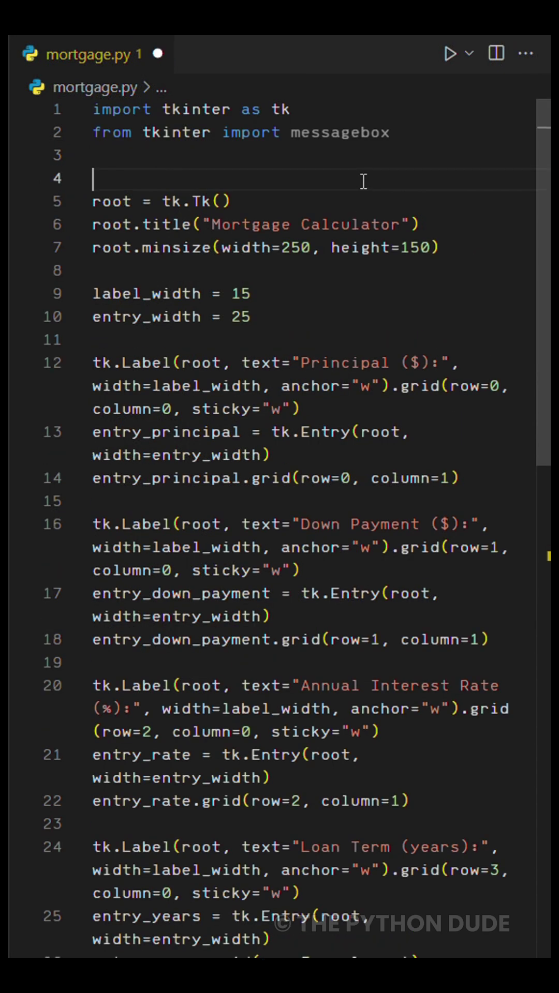
{"action": "type", "text": "def calculate_mortgage():     try:         principal = float(entry_principal.get())         down_payment = float(entry_down_payment.get())         loan_amount = principal - down_payment         rate = float(entry_rate.get()) / 100 / 12         years = int(entry_years.get())         n_payments = years * 12         if loan_amount <= 0:             raise ValueError(\"Down payment must be less than principal.\")         if rate == 0:             payment = loan_amount / n_payments         else:             payment = loan_amount * (rate * (1 + rate) ** n_payments) / ((1 + rate) ** n_payments - 1)         label_result.config(text=f\"Monthly Payment: ${payment:,.2f}\")     except Exception as e:         messagebox.showerror(\"Error\", \"Please enter valid numbers.\")"}
{"action": "key", "text": "Return"}
{"action": "key", "text": "Return"}
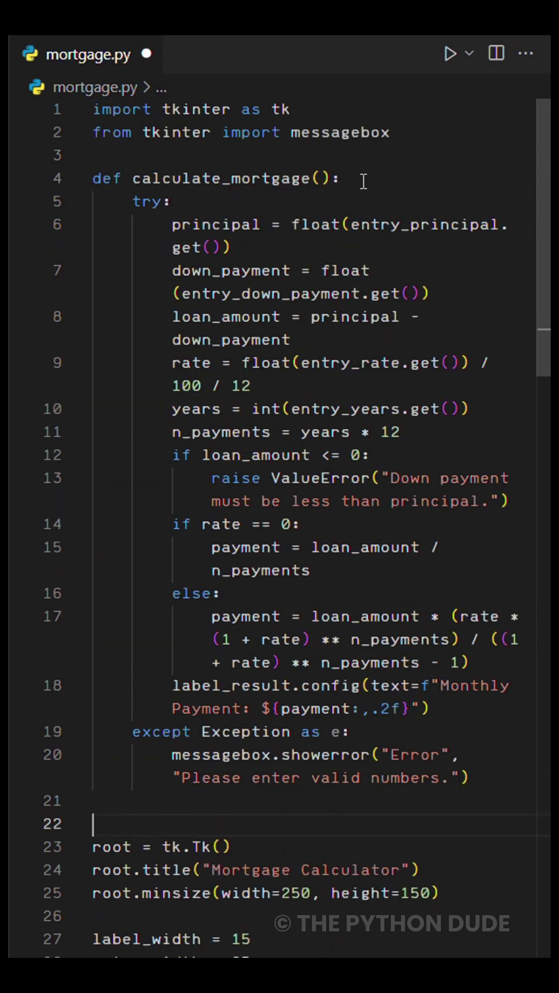
{"action": "key", "text": "ctrl+s"}
{"action": "left_click", "coordinate": [79, 179]}
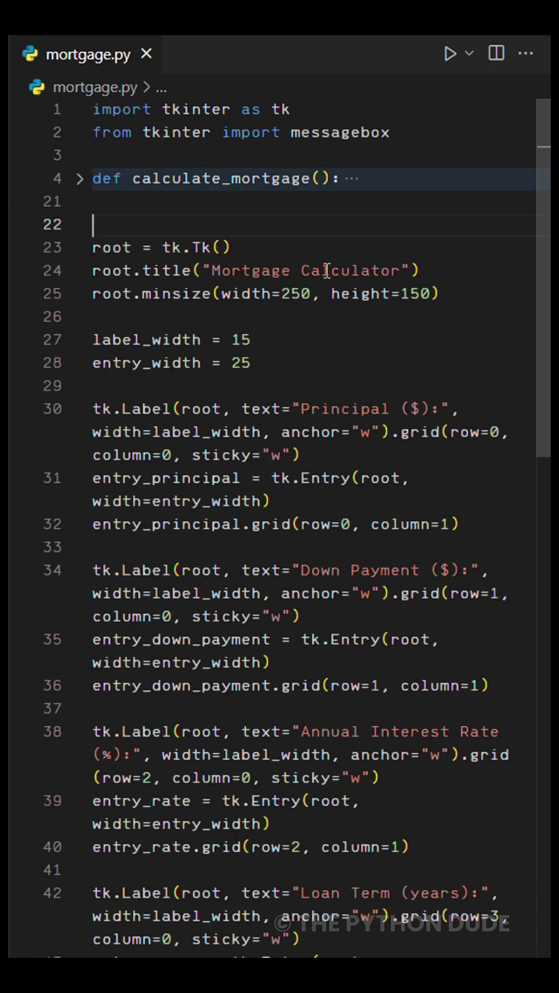
{"action": "left_click", "coordinate": [79, 179]}
- Run the calculator with 100000, 20000, 12% and 10 years to get $1,147.77 monthly
{"action": "left_click", "coordinate": [448, 56]}
{"action": "left_click", "coordinate": [328, 362]}
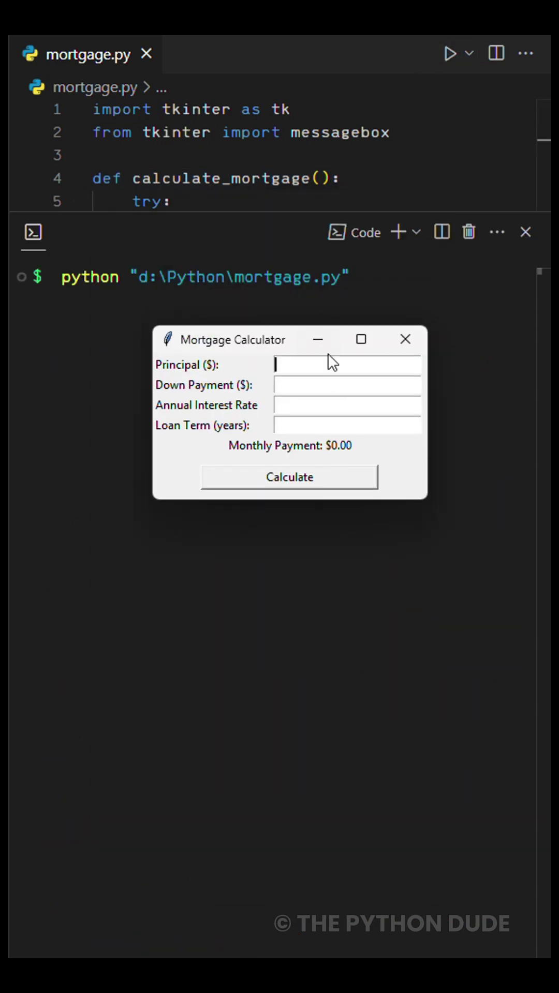
{"action": "type", "text": "100000"}
{"action": "left_click", "coordinate": [311, 384]}
{"action": "type", "text": "20000"}
{"action": "left_click", "coordinate": [277, 409]}
{"action": "type", "text": "12"}
{"action": "left_click", "coordinate": [299, 428]}
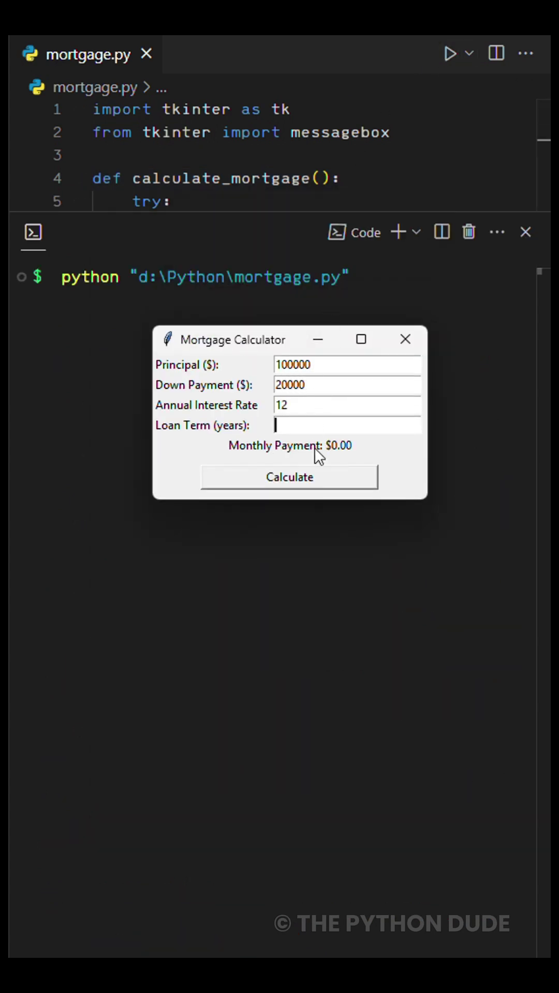
{"action": "type", "text": "10"}
{"action": "left_click", "coordinate": [303, 489]}
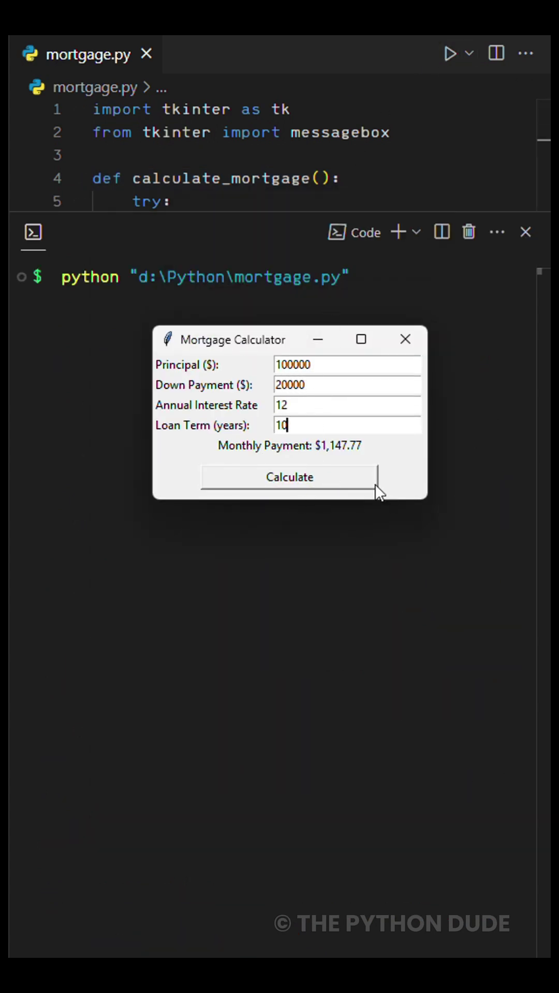